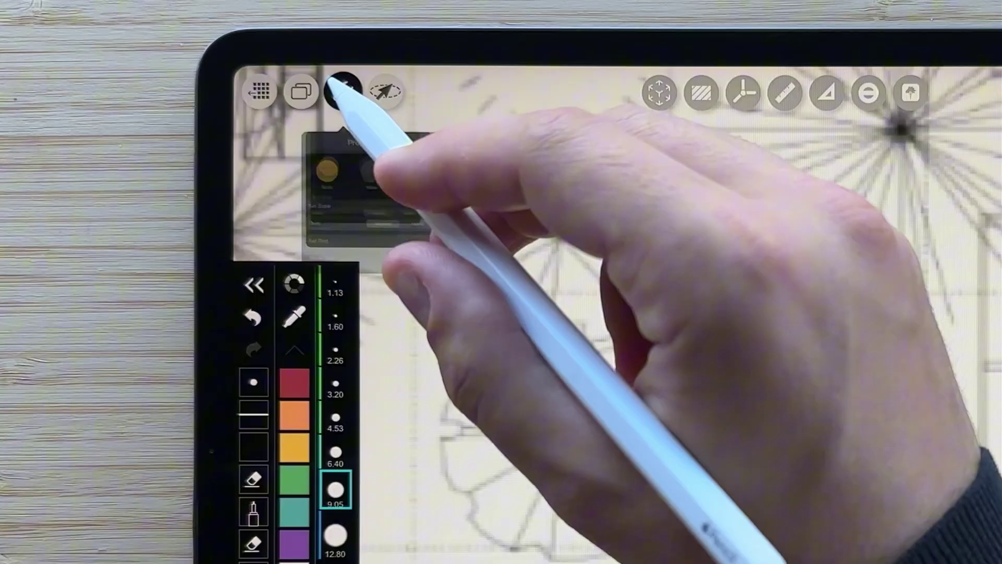
# Register the drawing scale from a line over the 24″ dimension, then show the measuring ruler
pyautogui.click(246, 50)
pyautogui.click(297, 273)
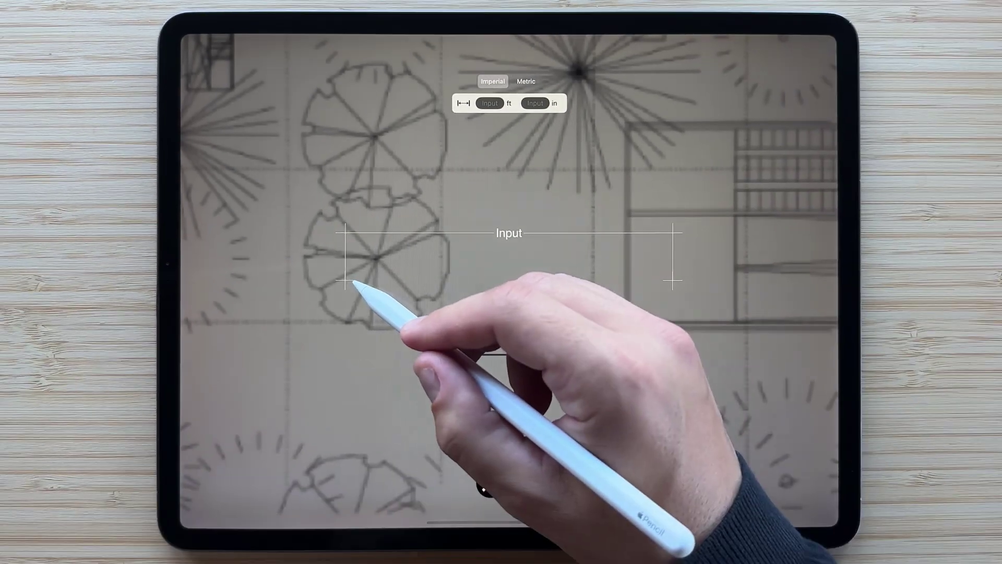
pyautogui.moveTo(442, 354); pyautogui.dragTo(595, 354)
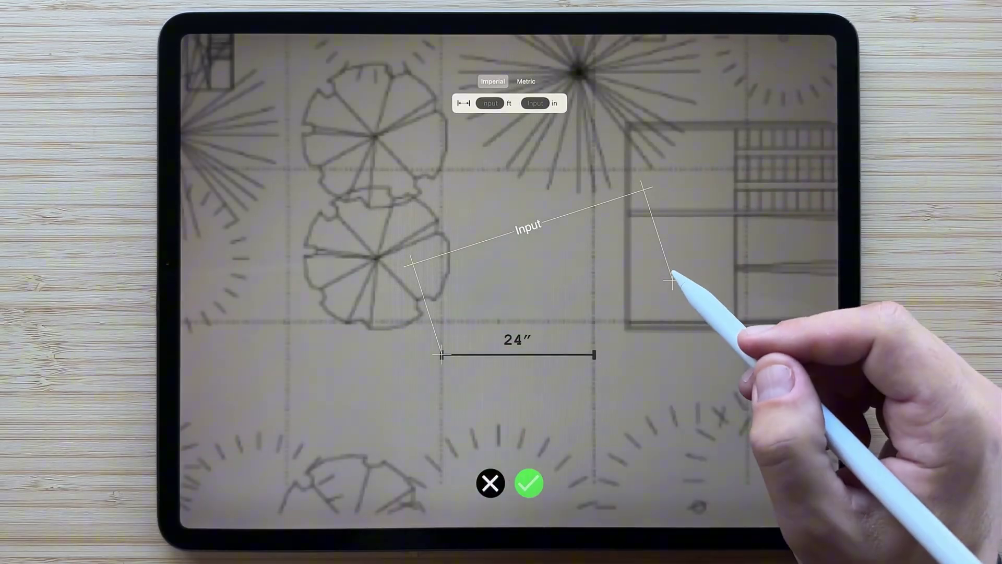
pyautogui.click(489, 102)
pyautogui.click(502, 138)
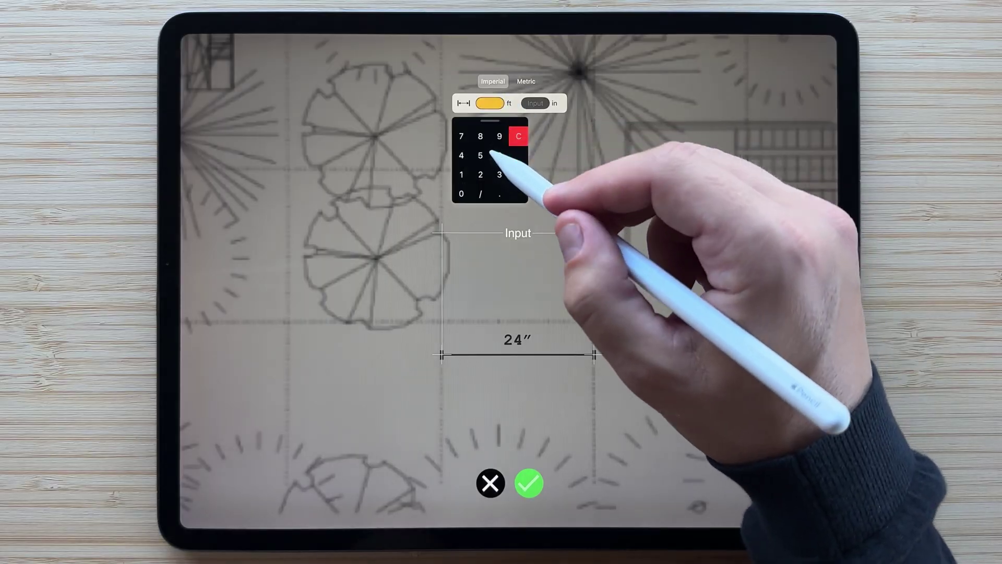
pyautogui.click(485, 161)
pyautogui.click(531, 483)
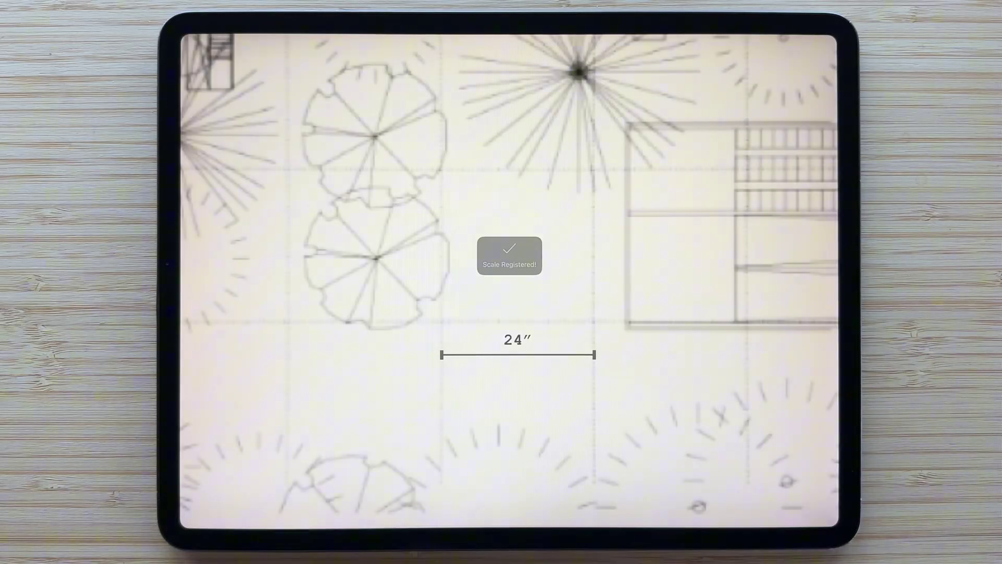
pyautogui.click(509, 49)
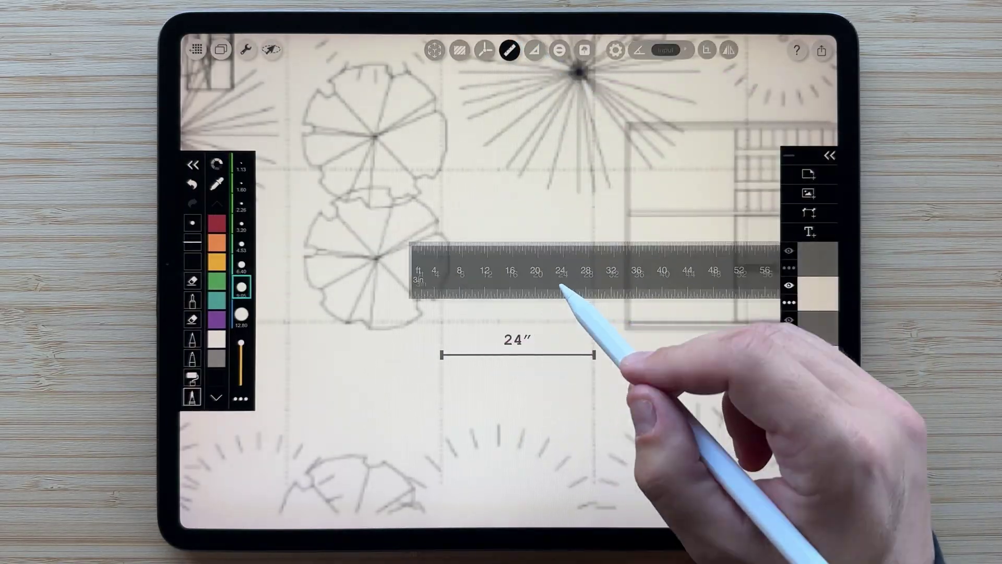
# Move the ruler below the 24″ dimension and preview Smart Fill on several enclosed plan regions
pyautogui.moveTo(571, 270); pyautogui.dragTo(593, 407)
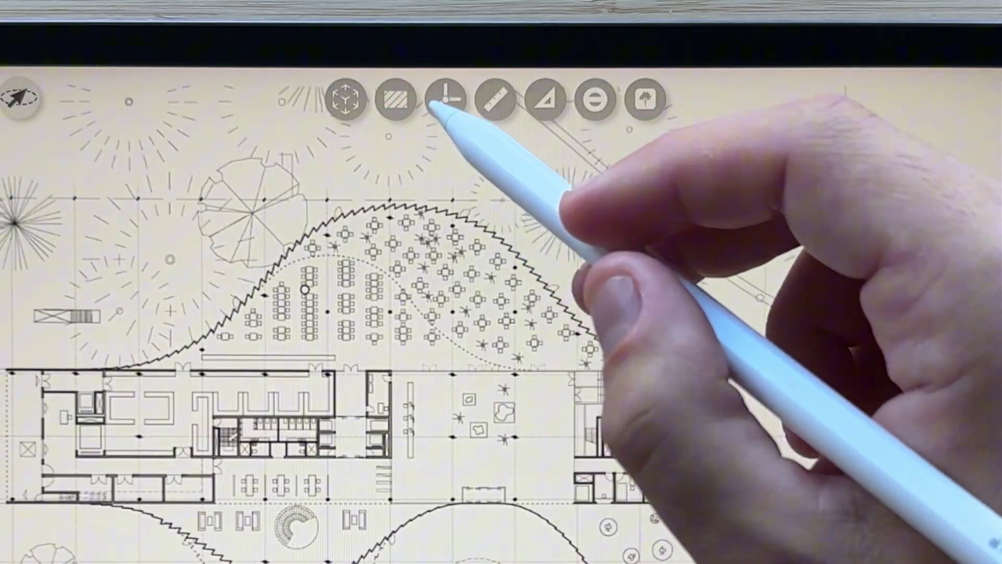
pyautogui.click(395, 99)
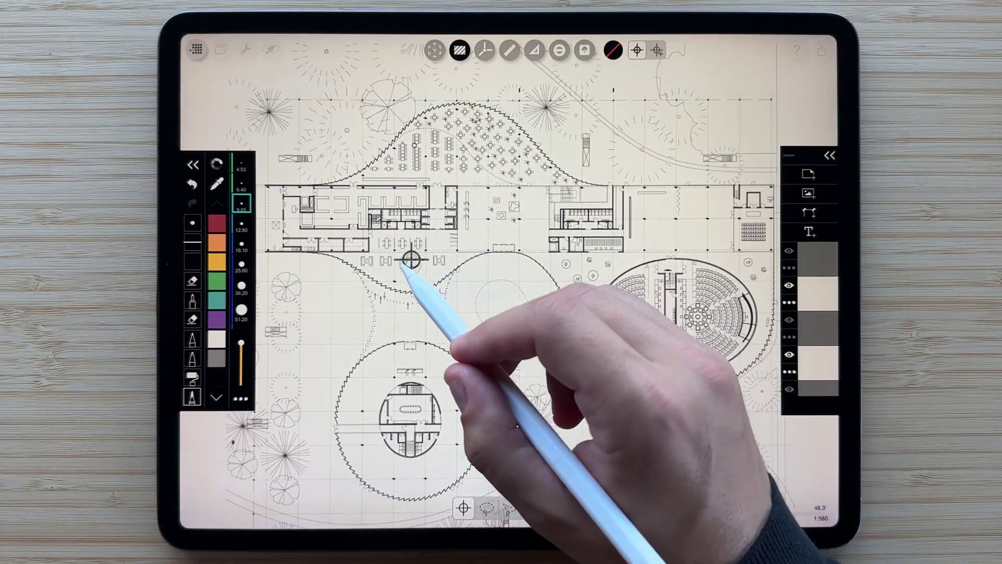
pyautogui.click(393, 271)
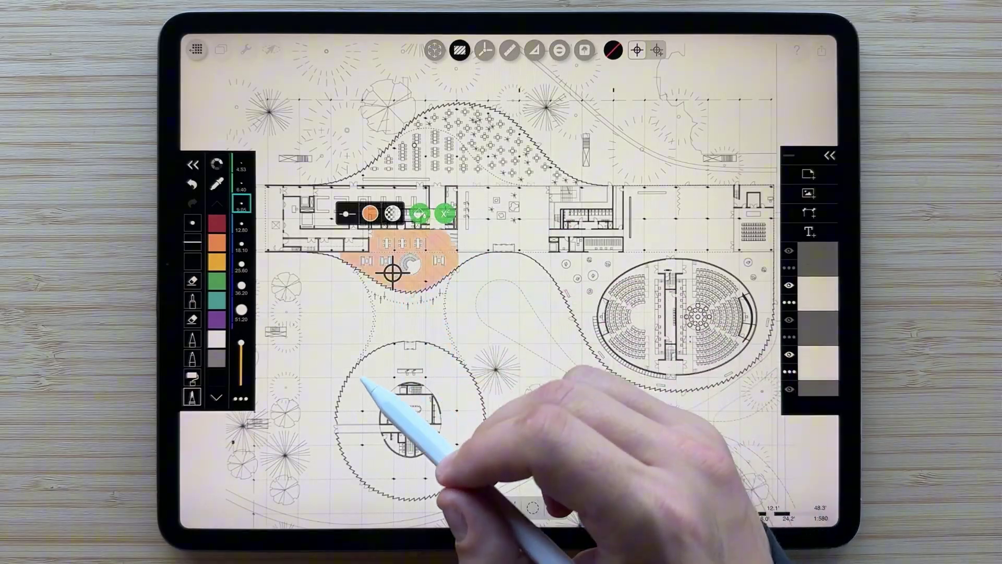
pyautogui.click(537, 180)
pyautogui.click(709, 235)
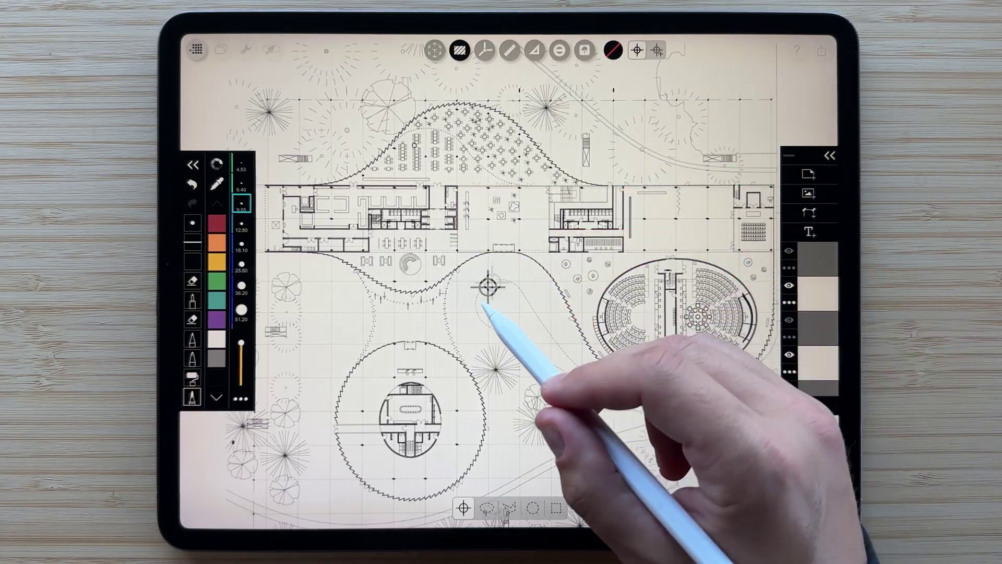
# Fill the pavilion ring yellow with wider hatch spacing and split it with a thick black curve
pyautogui.click(450, 429)
pyautogui.scroll(5, 450, 429)
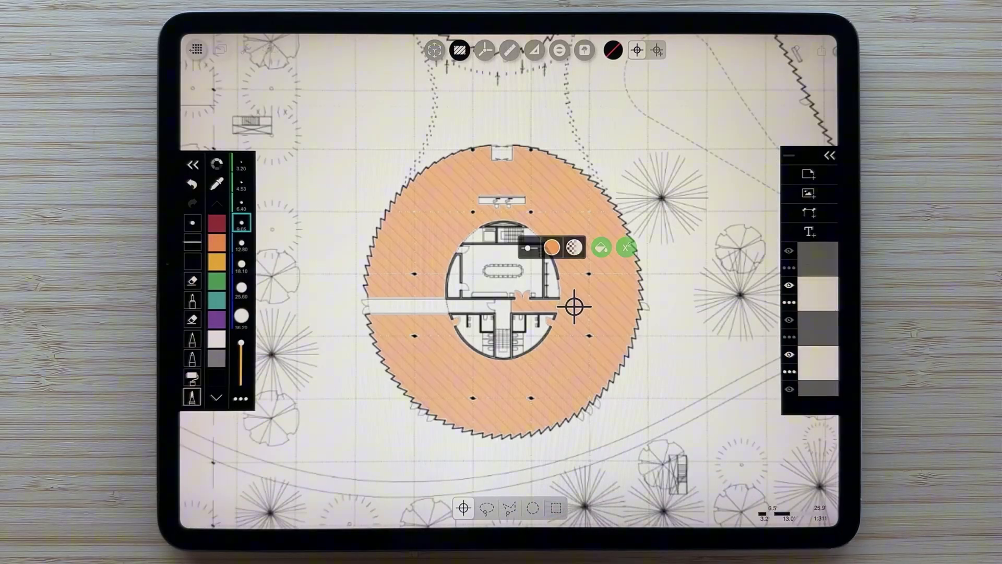
pyautogui.click(551, 247)
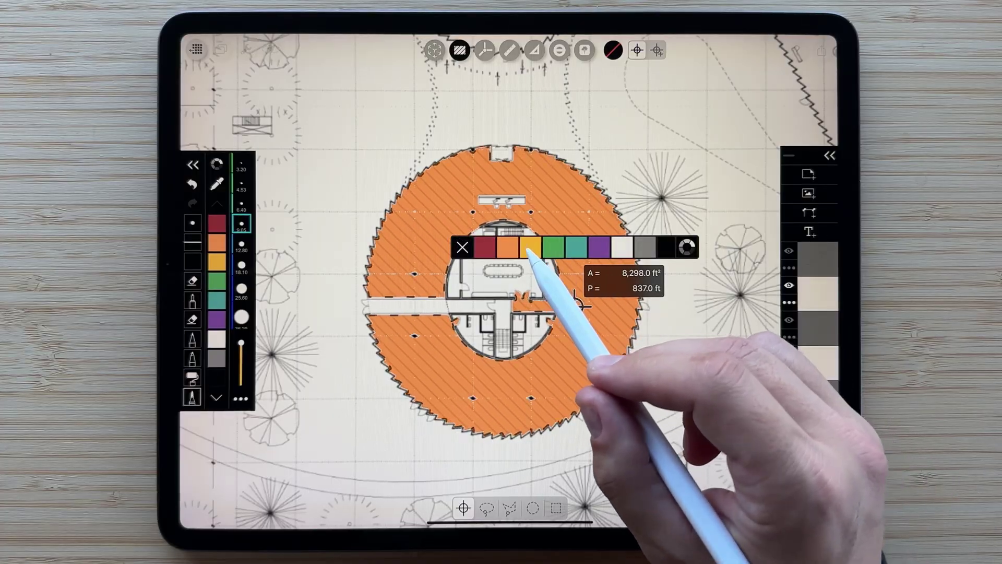
pyautogui.click(574, 248)
pyautogui.moveTo(588, 247); pyautogui.dragTo(619, 248)
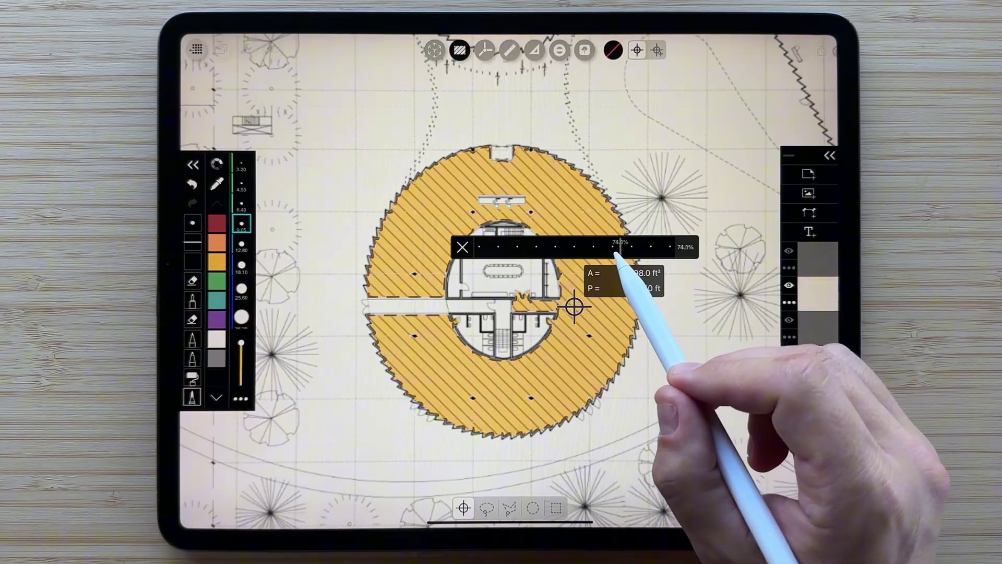
pyautogui.click(463, 248)
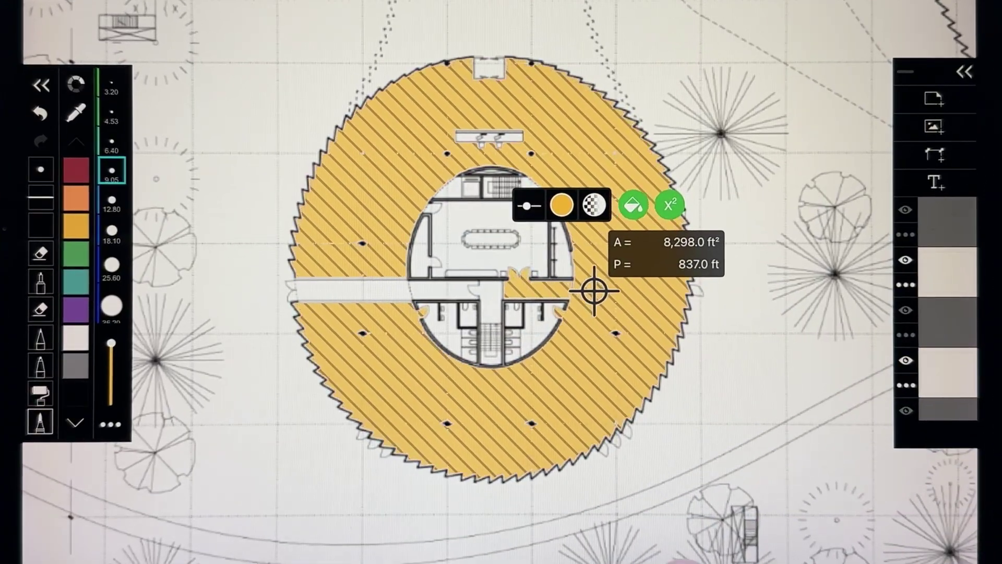
pyautogui.moveTo(404, 533); pyautogui.dragTo(760, 259)
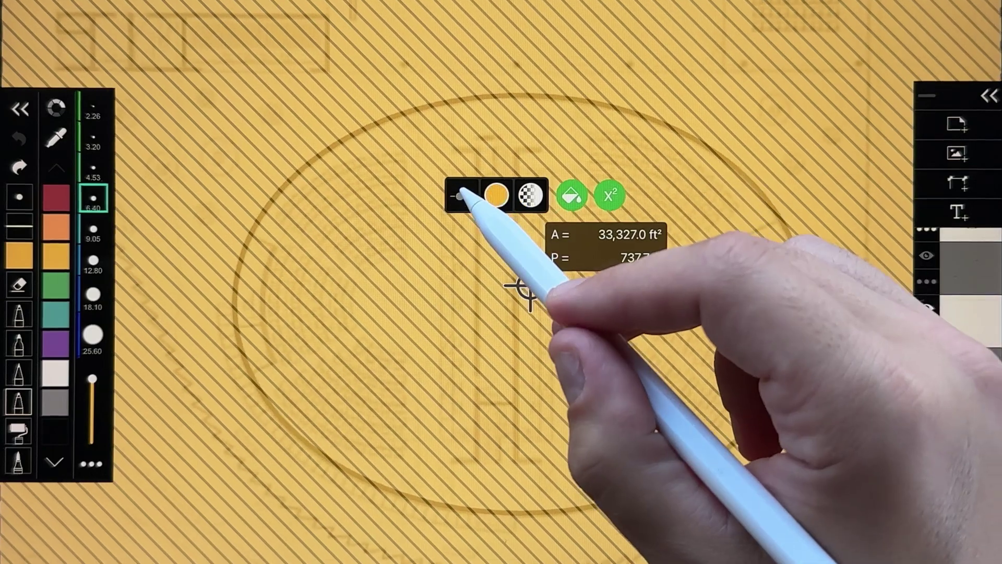
# Set the auditorium ellipse fill to about 49% opacity and keep its area tag
pyautogui.click(497, 195)
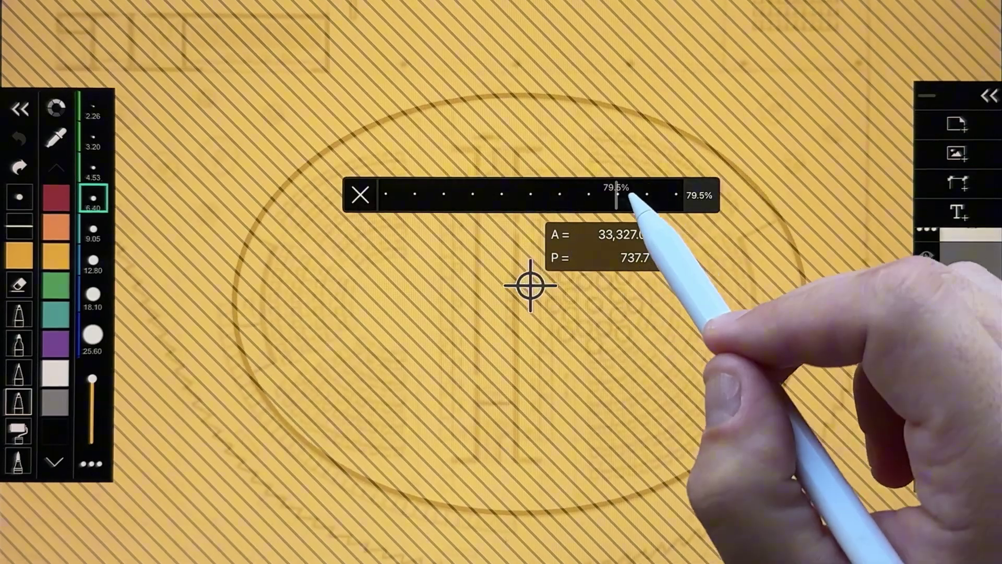
pyautogui.moveTo(618, 196); pyautogui.dragTo(528, 195)
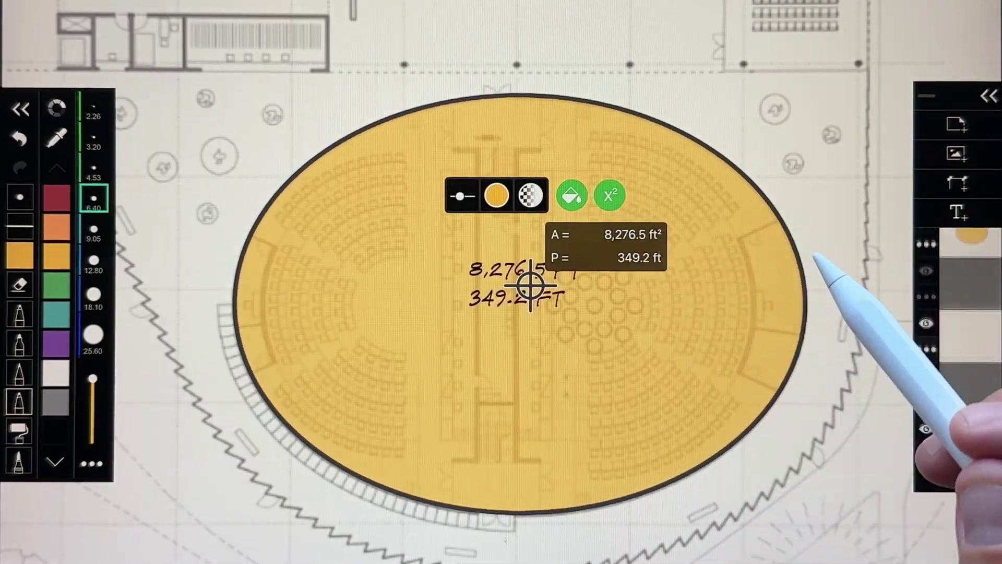
pyautogui.click(610, 196)
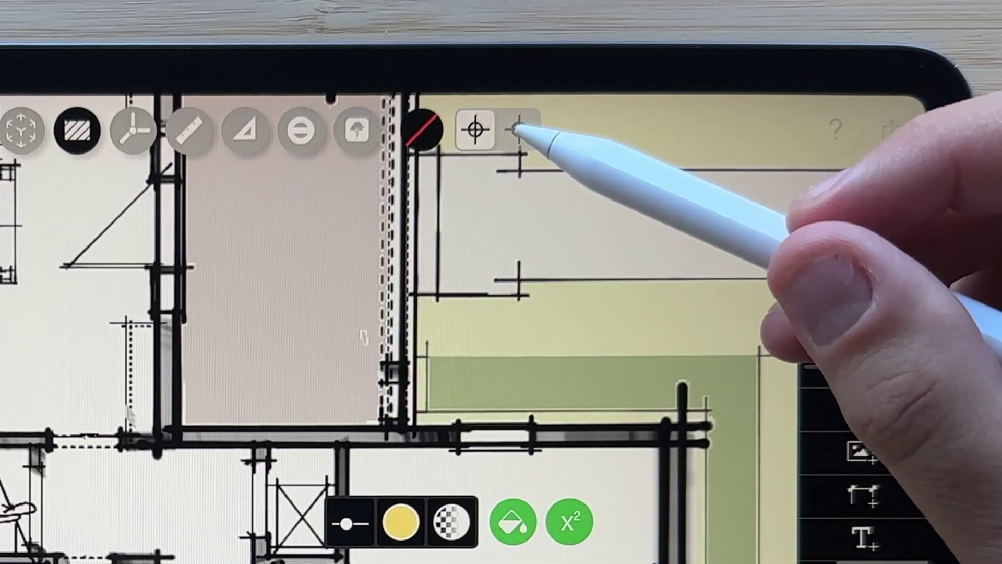
# Enable Area/Perimeter Total and make the three room fills solid yellow (146.5, 68.5, 147.9 ft²)
pyautogui.click(521, 132)
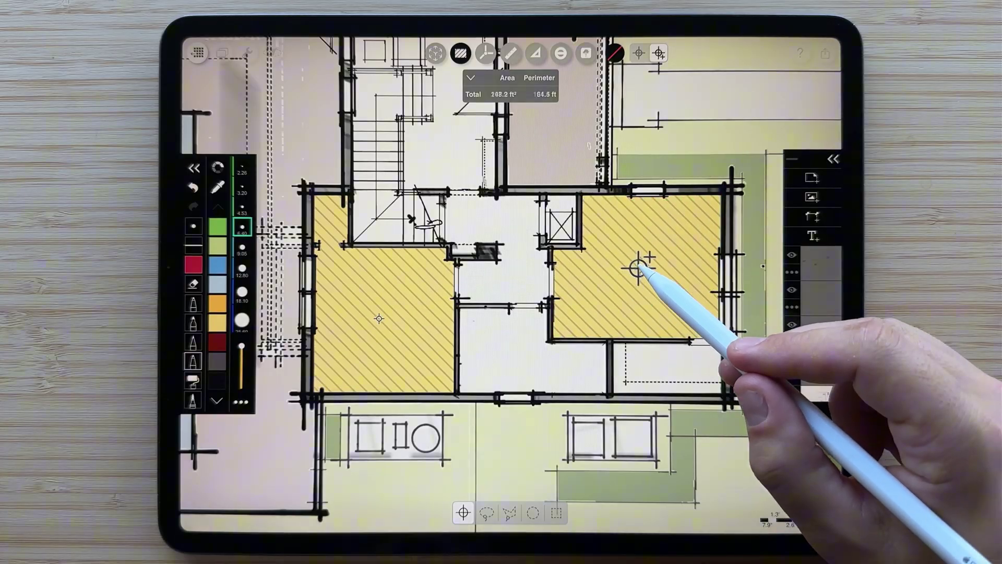
pyautogui.click(509, 349)
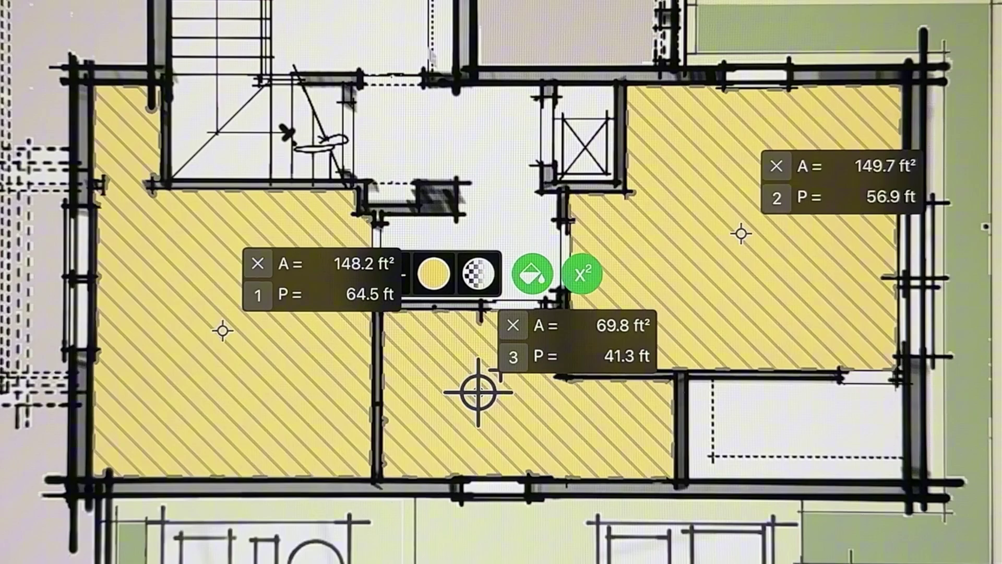
pyautogui.click(534, 273)
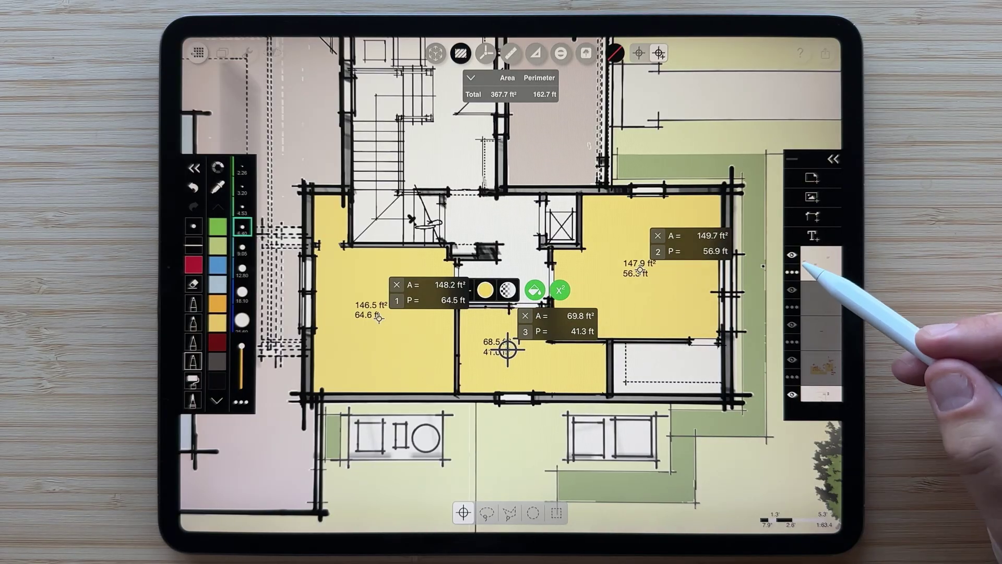
pyautogui.click(792, 272)
# Convert the room tags to text and set all three labels in ArchiText BB lettering
pyautogui.click(711, 284)
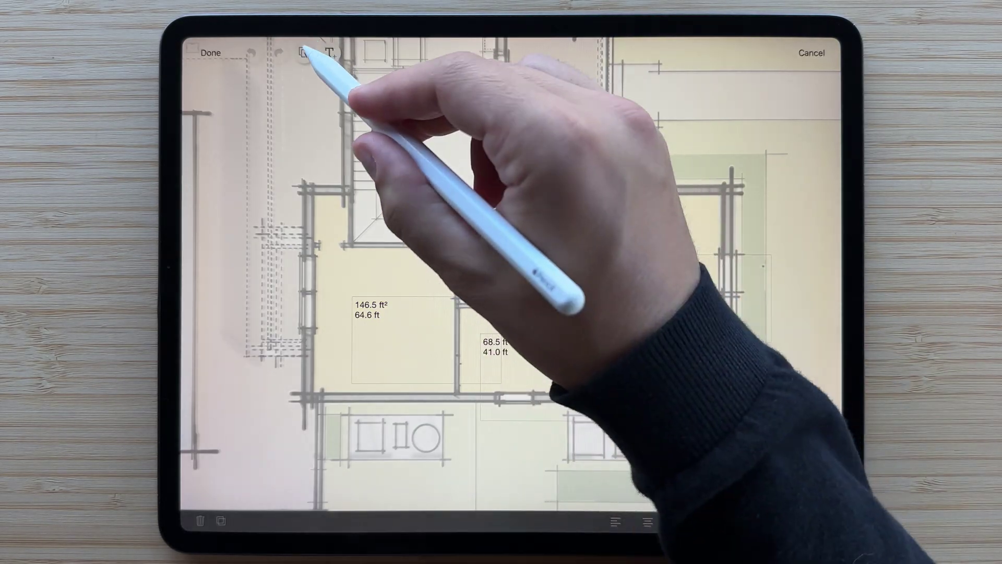
pyautogui.click(303, 52)
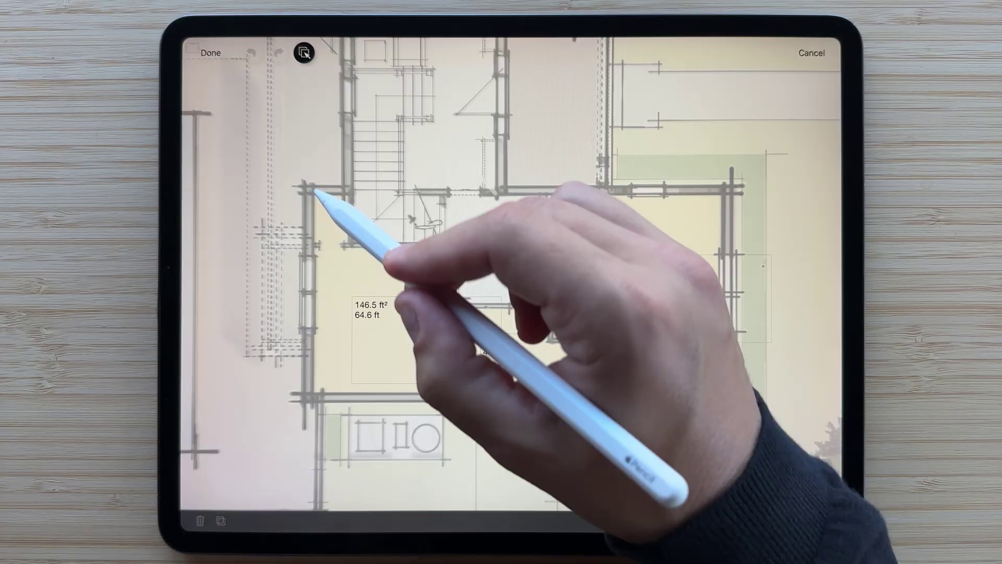
pyautogui.click(423, 337)
pyautogui.click(505, 352)
pyautogui.click(673, 290)
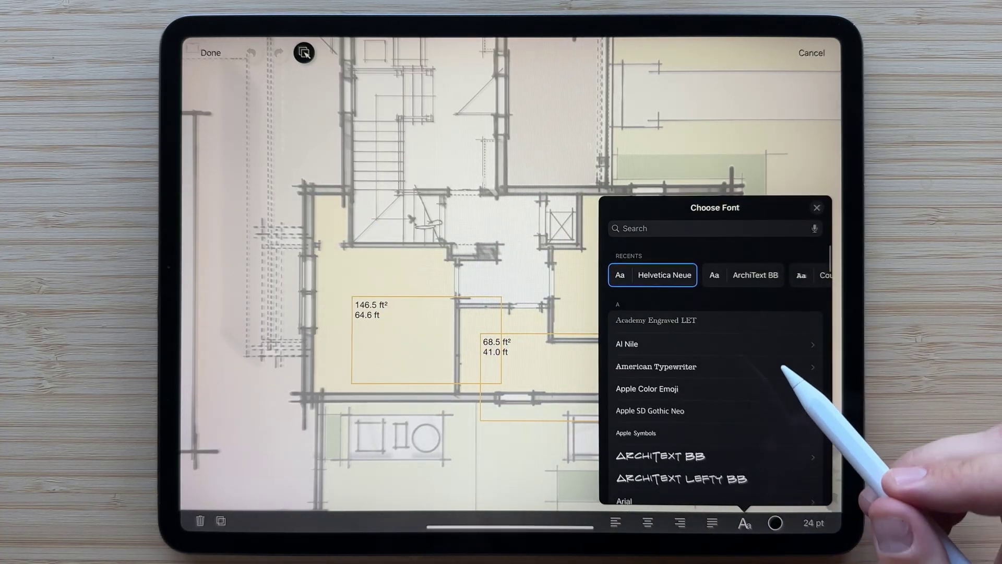
pyautogui.click(816, 207)
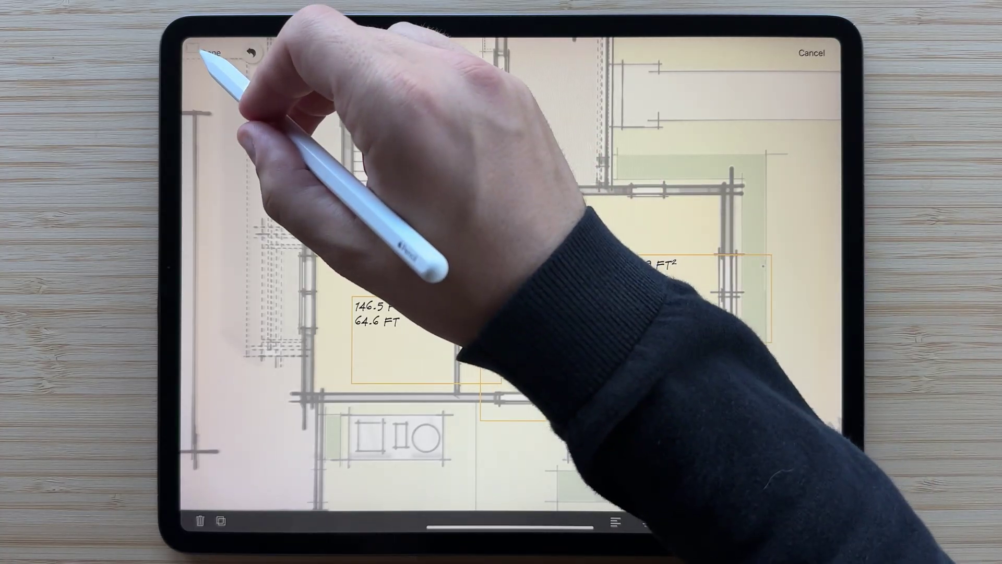
pyautogui.click(205, 54)
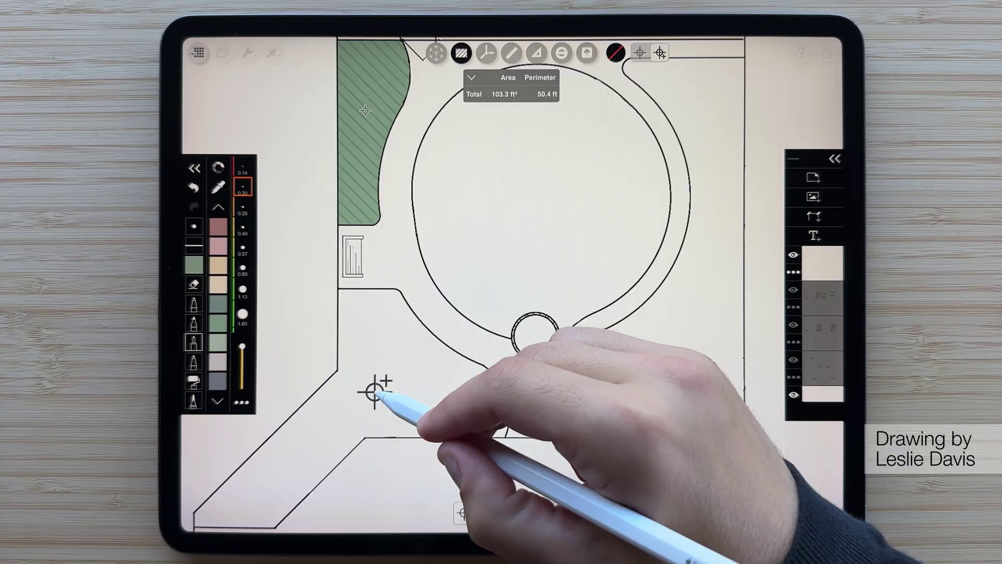
# Fill four landscape regions solid green, tag them, and copy the totals table (1,387.6 ft², 378.0 ft)
pyautogui.click(374, 391)
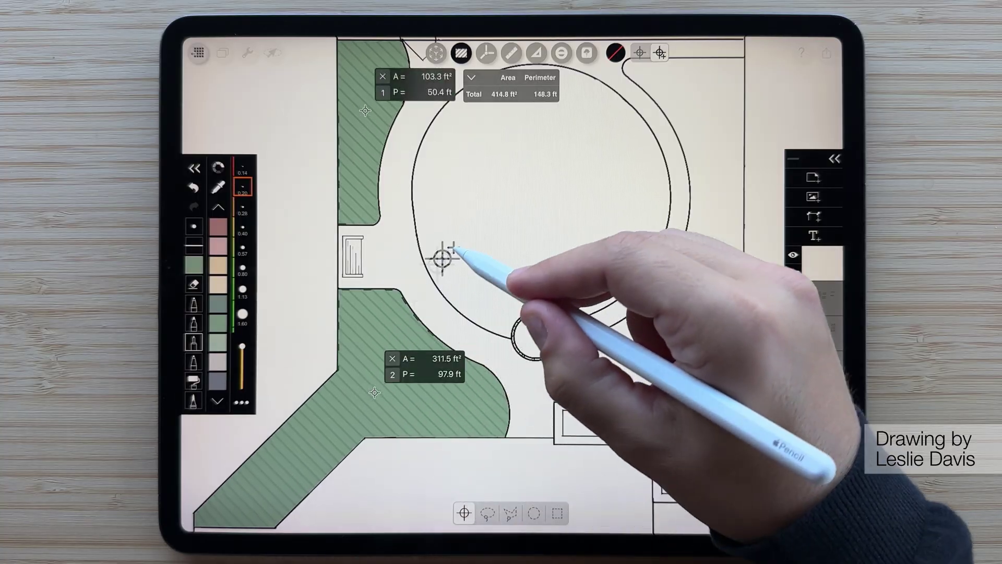
pyautogui.click(539, 213)
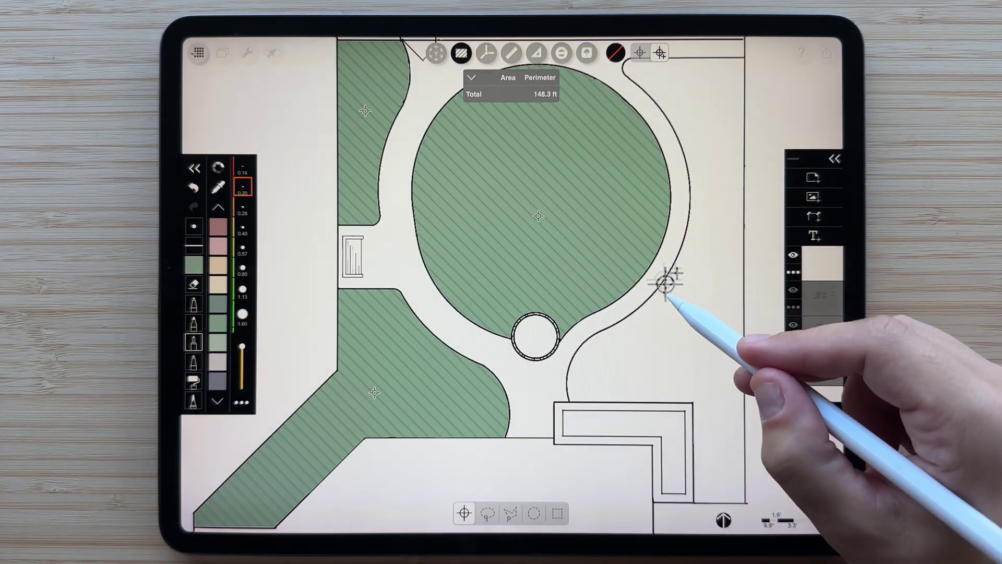
pyautogui.click(650, 364)
pyautogui.click(701, 304)
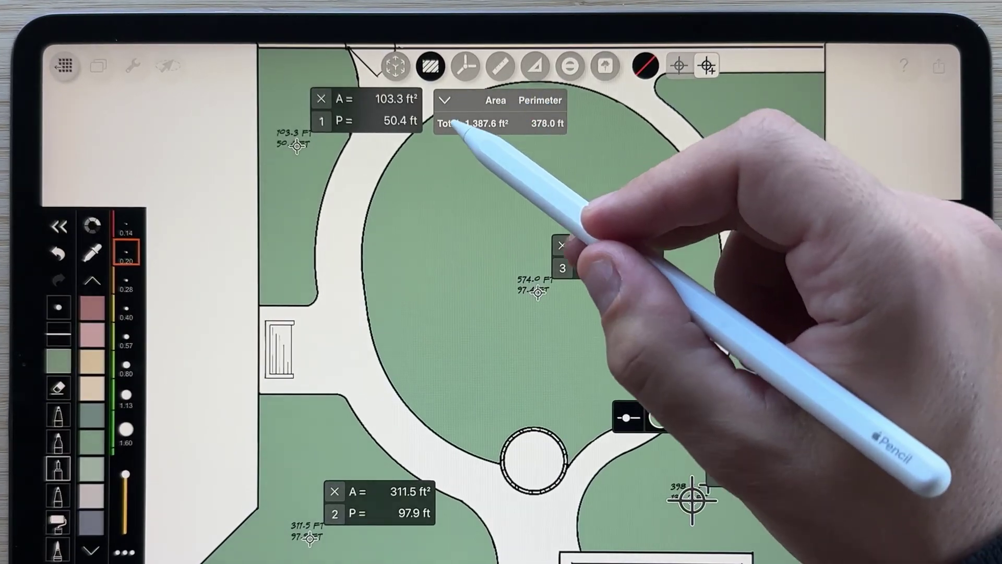
pyautogui.click(445, 100)
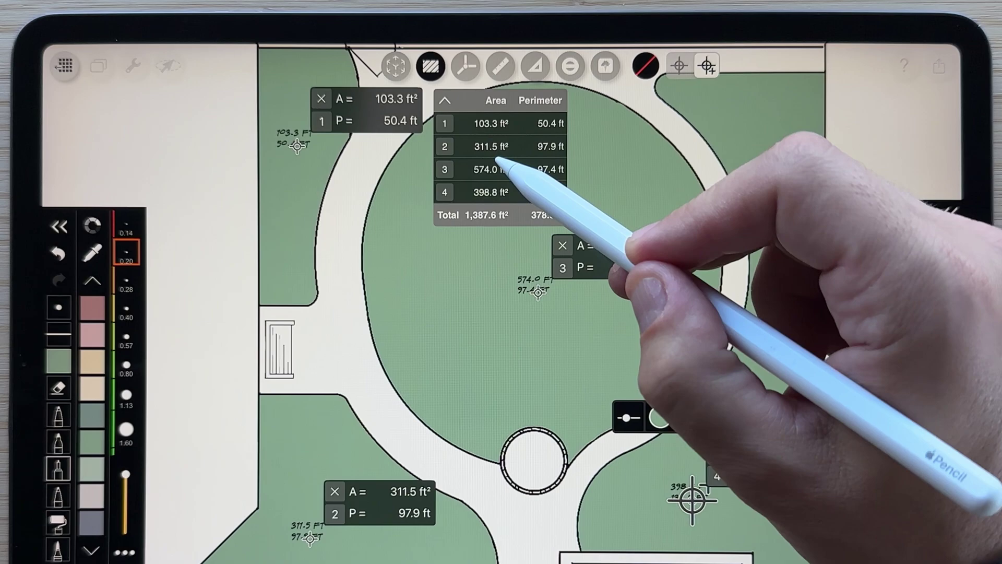
pyautogui.click(477, 131)
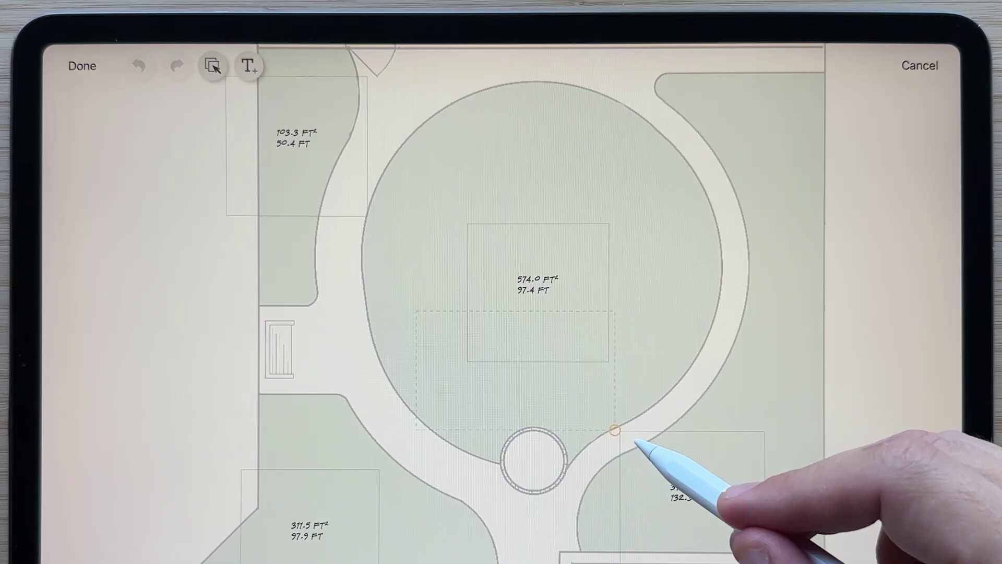
# Paste the copied totals table as a text note in the plan's top-left corner
pyautogui.click(548, 337)
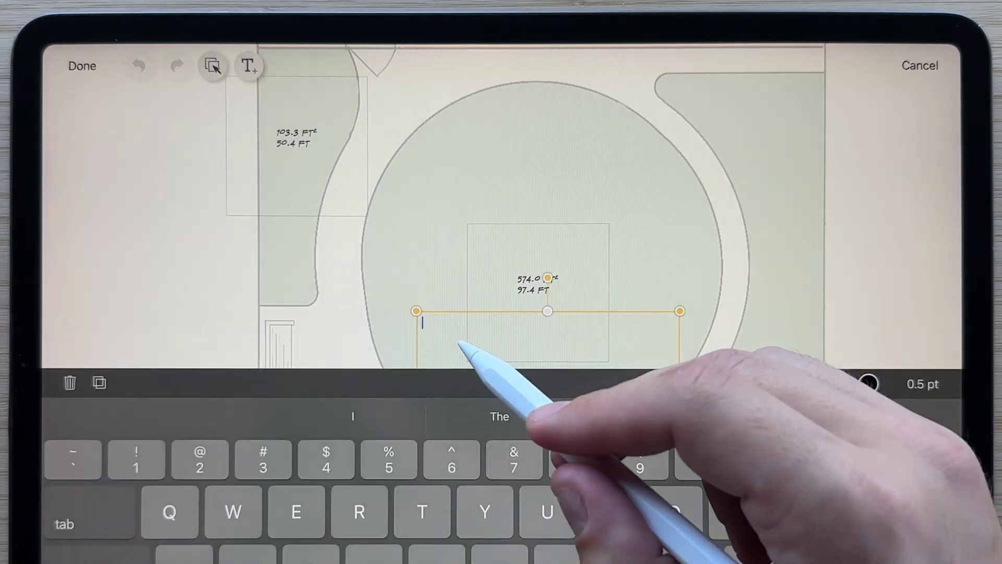
pyautogui.click(439, 329)
pyautogui.click(407, 292)
pyautogui.moveTo(626, 336); pyautogui.dragTo(344, 110)
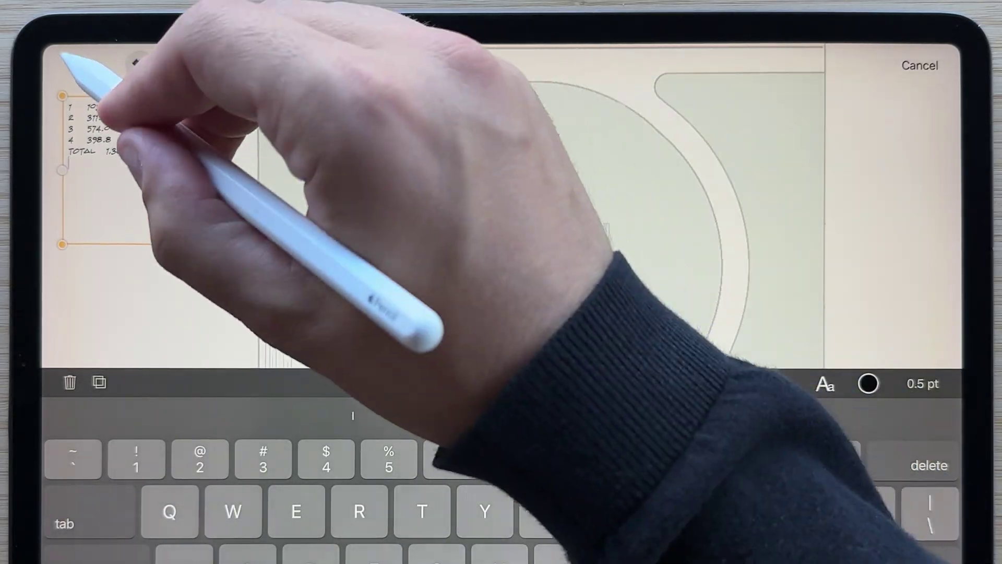
pyautogui.click(82, 66)
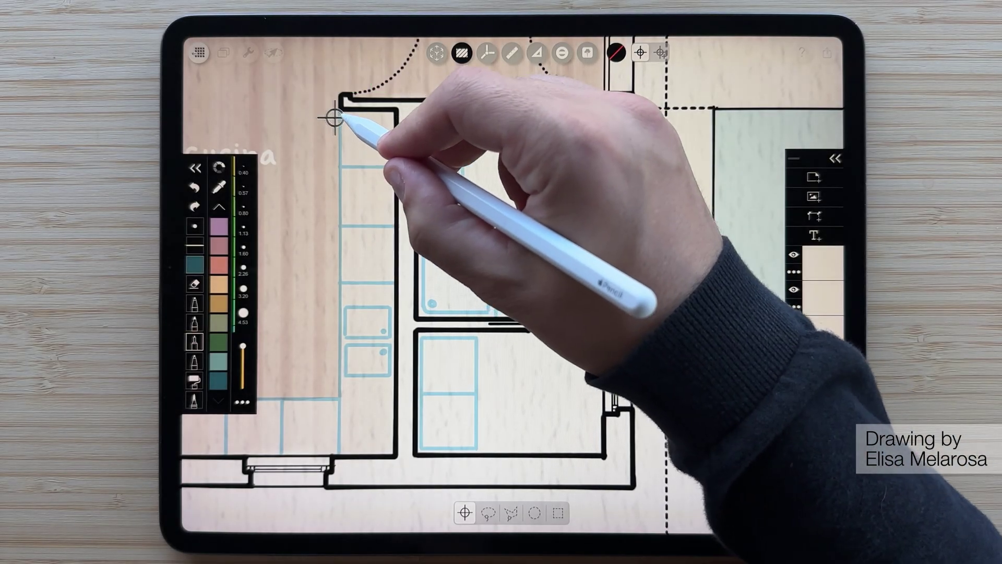
# Fill the bathroom and apply the hexagon tile pattern from the Interior hatch collection
pyautogui.click(561, 356)
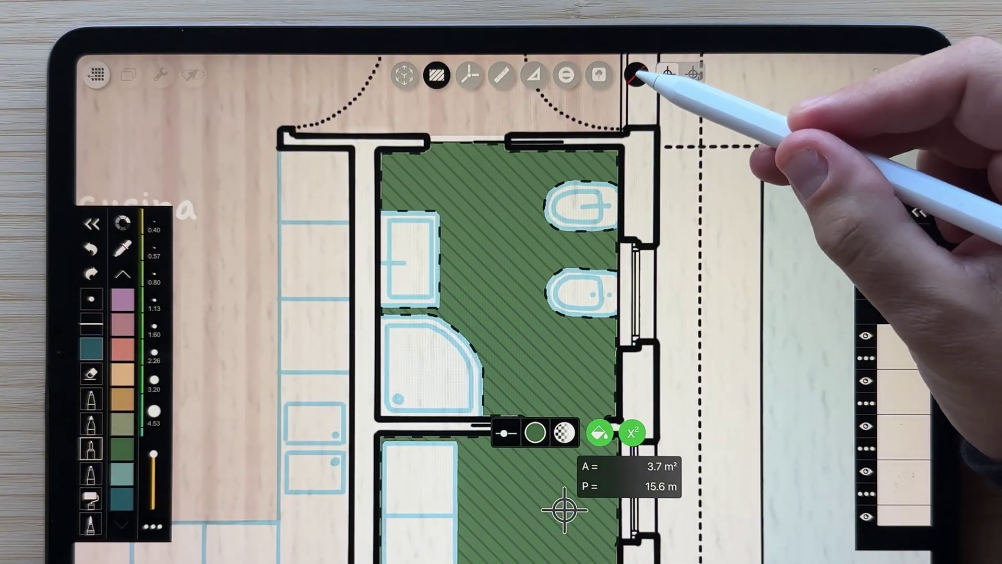
pyautogui.click(632, 69)
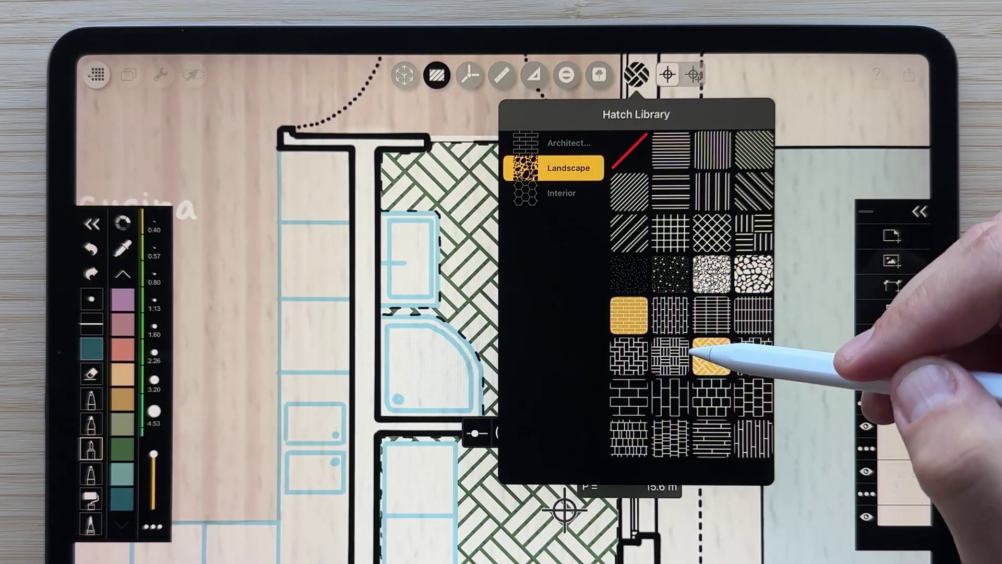
pyautogui.click(561, 193)
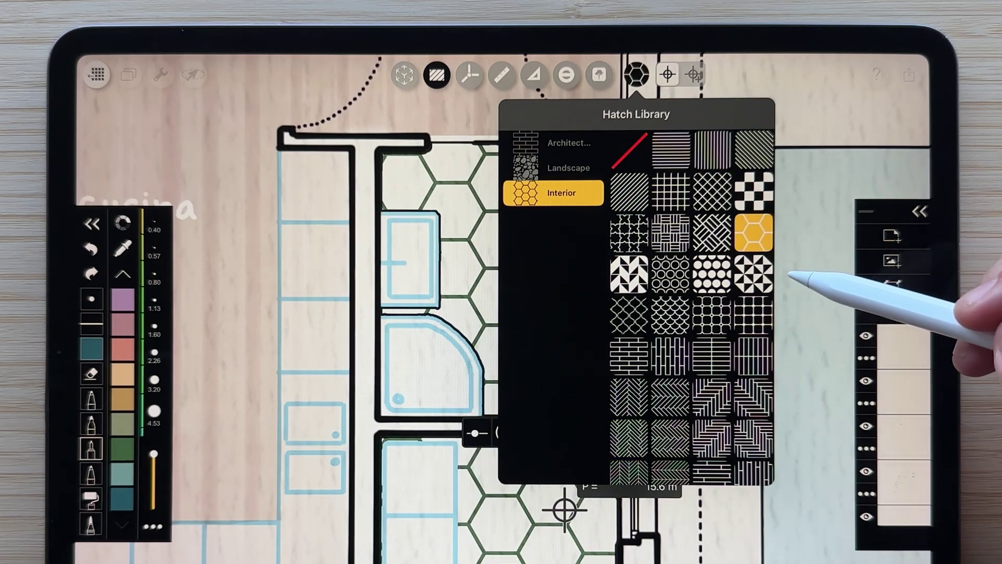
pyautogui.click(791, 275)
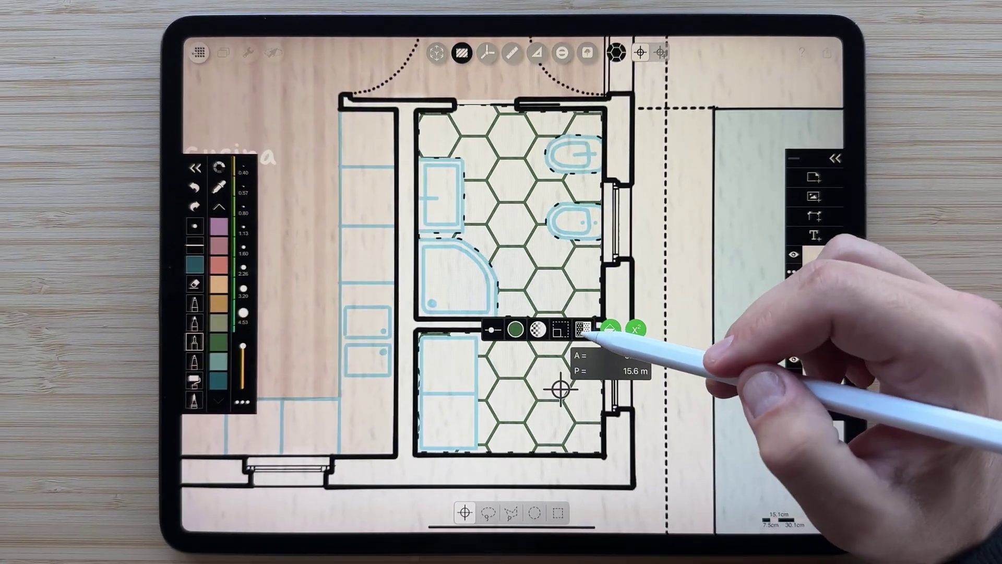
# Make the bathroom hexagon fill teal at about 56% opacity with smaller, denser tiles
pyautogui.click(587, 371)
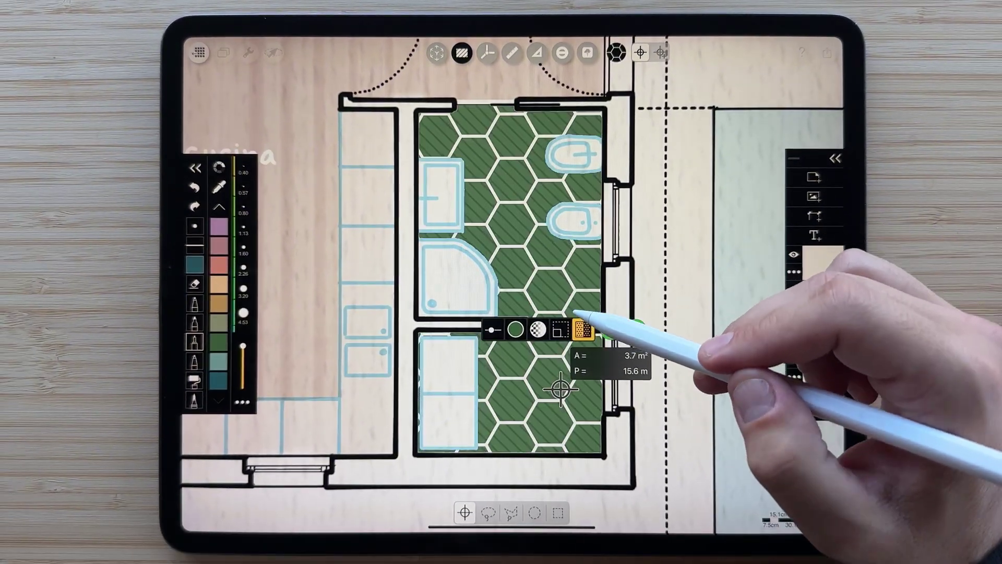
pyautogui.click(526, 330)
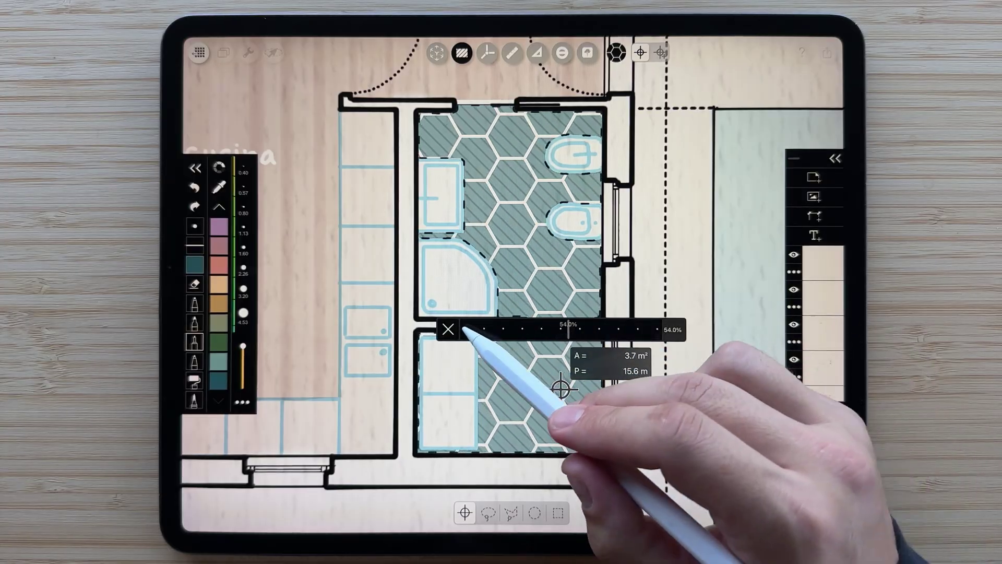
pyautogui.click(578, 330)
pyautogui.moveTo(606, 327); pyautogui.dragTo(626, 327)
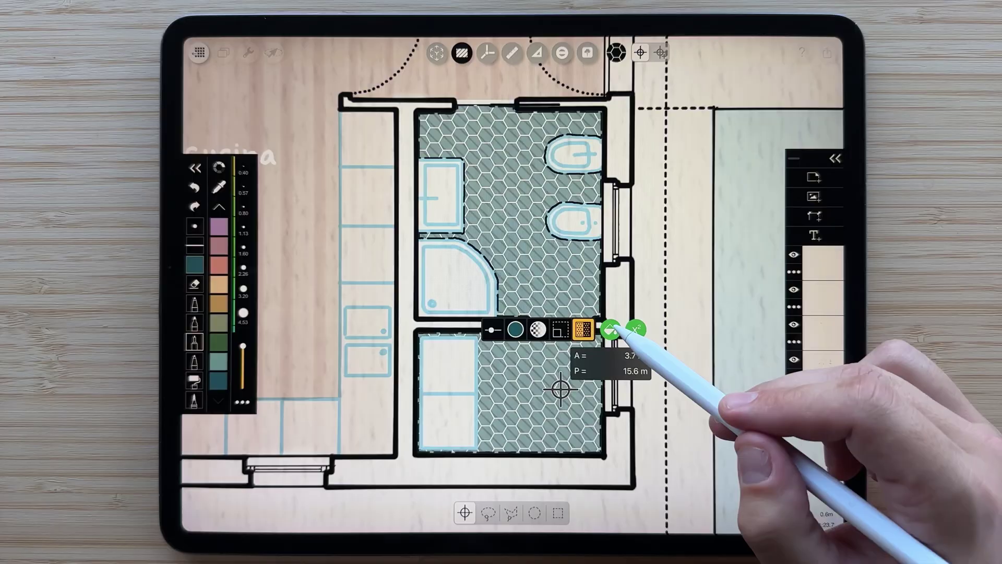
pyautogui.click(610, 330)
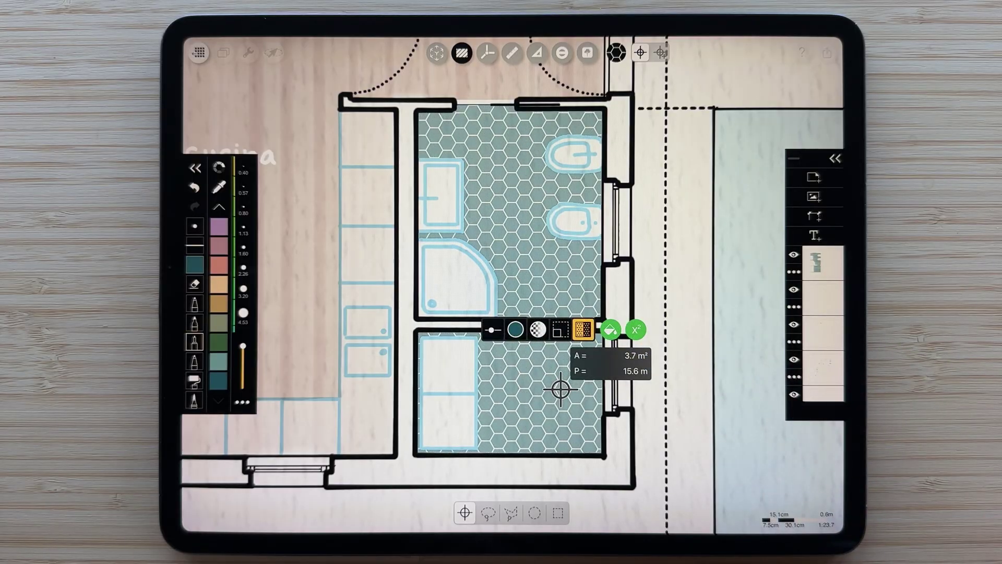
# Check the Hatch Library without changes, then finish the bathroom's teal hexagon tile fill
pyautogui.click(617, 53)
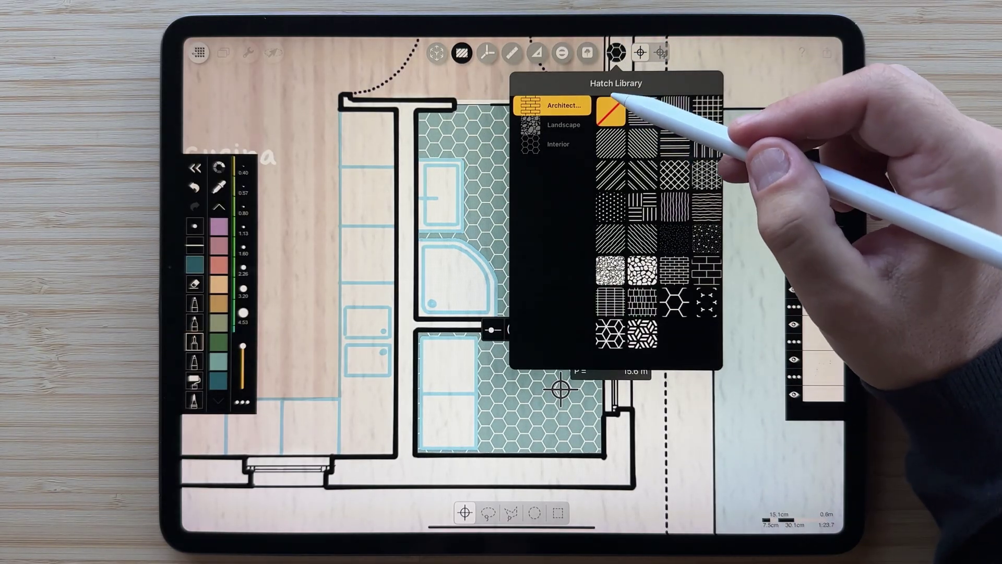
pyautogui.click(616, 53)
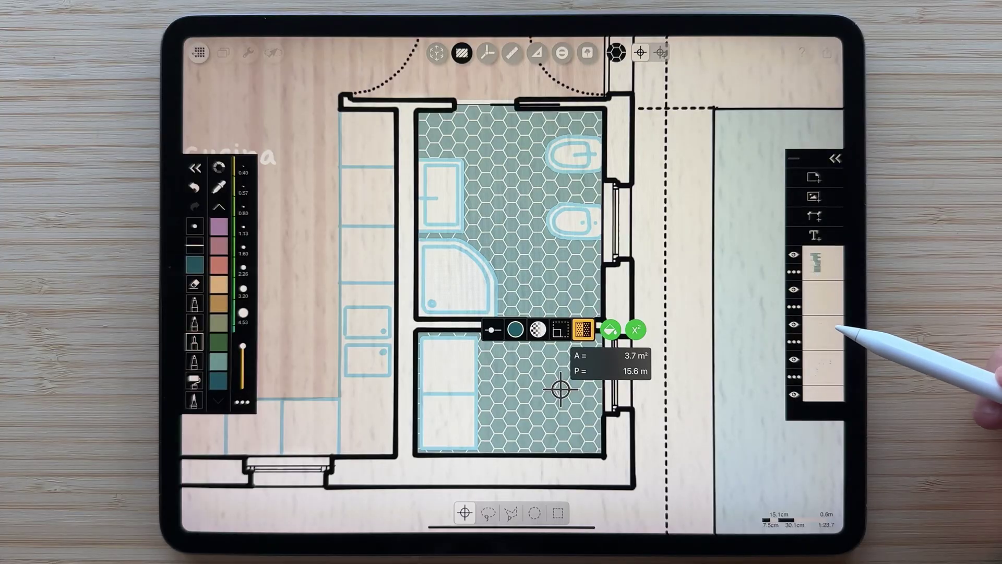
pyautogui.click(641, 53)
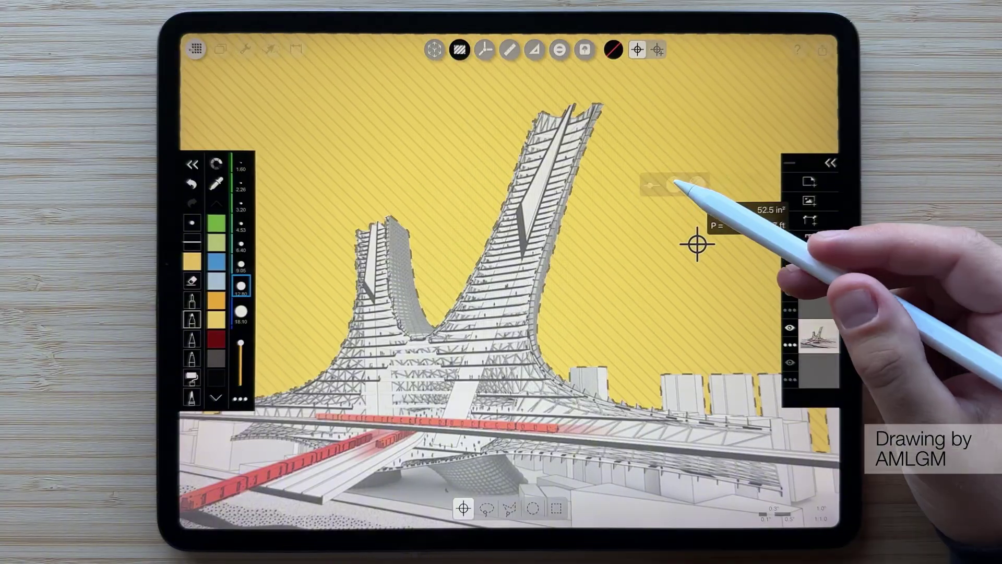
# Make the tower sky fill solid light blue and confirm the striped floor fill at 79% opacity
pyautogui.click(674, 185)
pyautogui.click(595, 186)
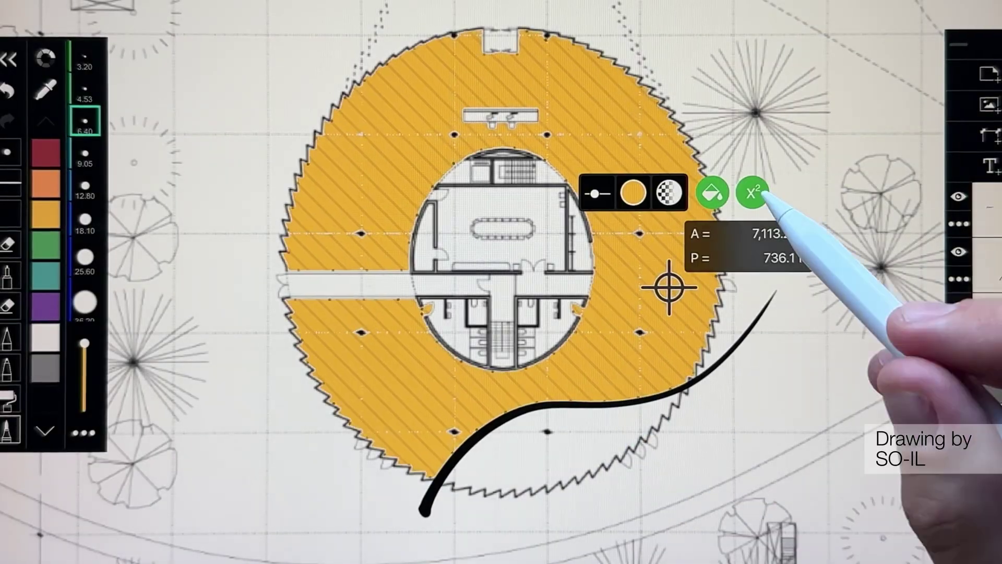
pyautogui.click(753, 192)
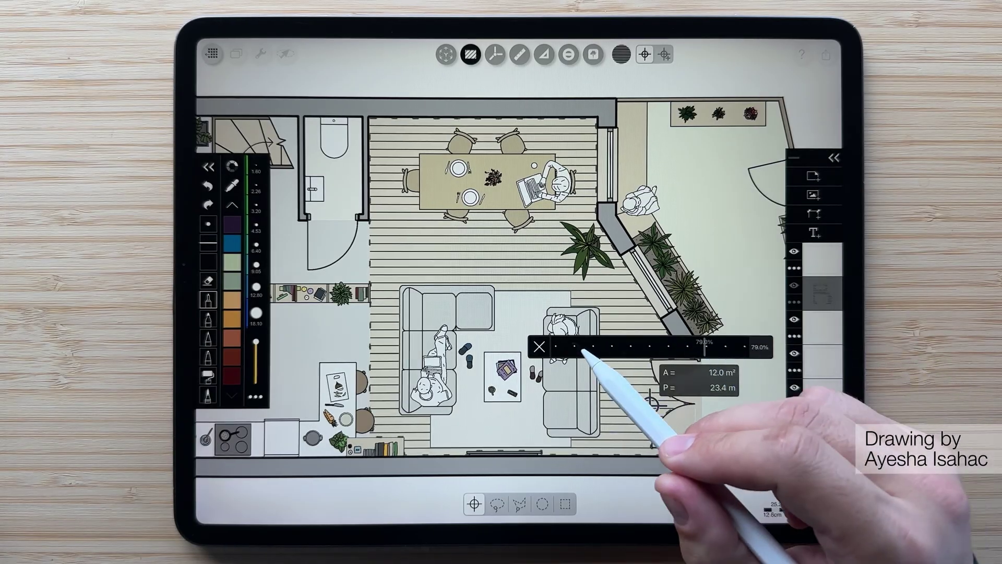
pyautogui.click(708, 348)
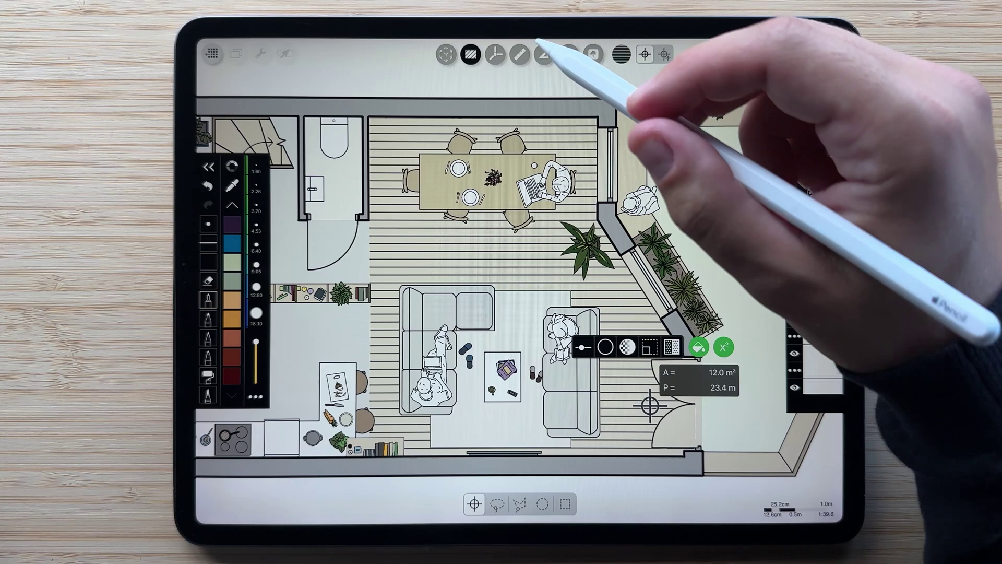
pyautogui.click(471, 54)
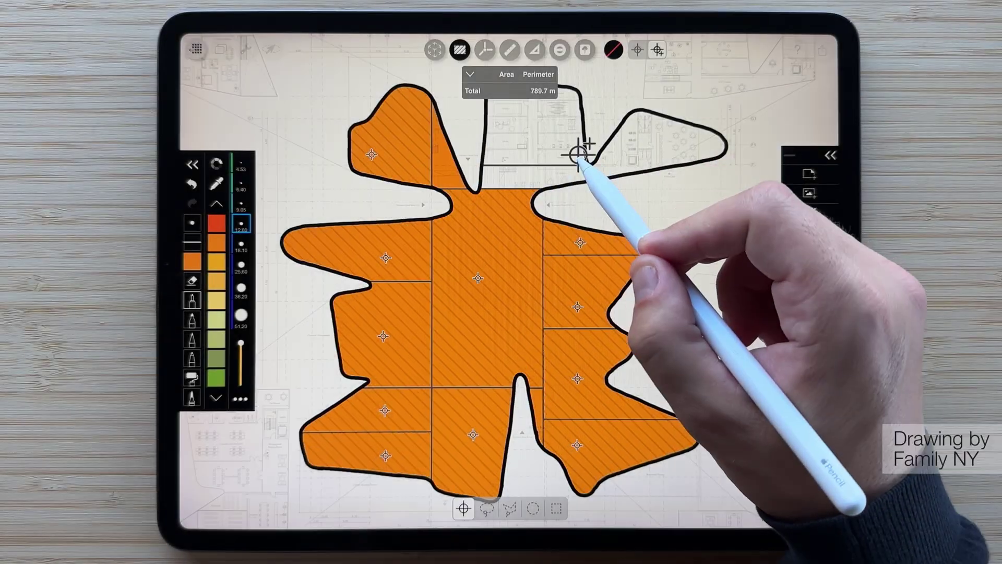
# Fill the top-right loop orange and expand the totals table to list all seven regions
pyautogui.click(619, 133)
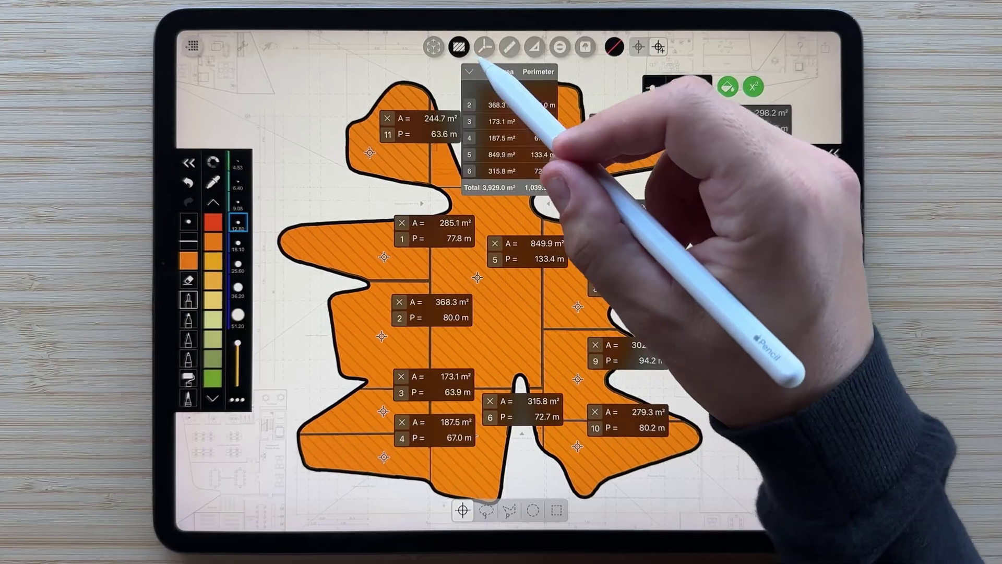
pyautogui.click(470, 74)
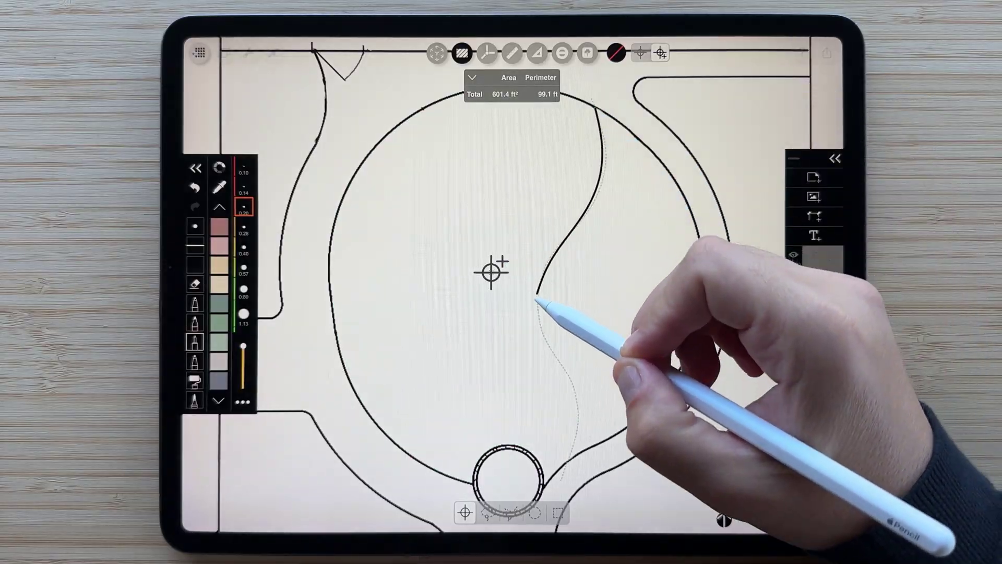
# Smart Fill the left S-shaped half of the circle with green hatch, tagged 403.5 ft²
pyautogui.click(492, 271)
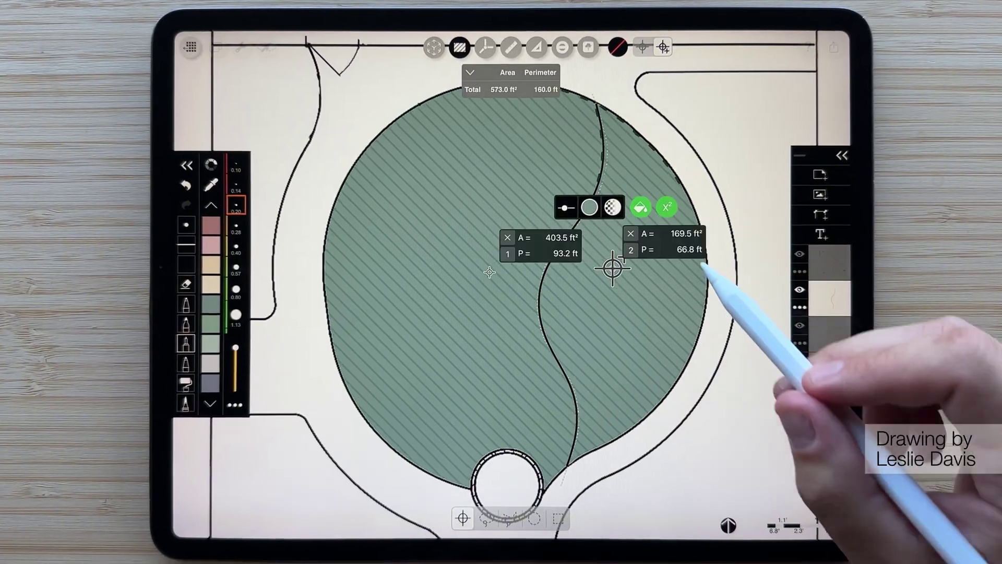